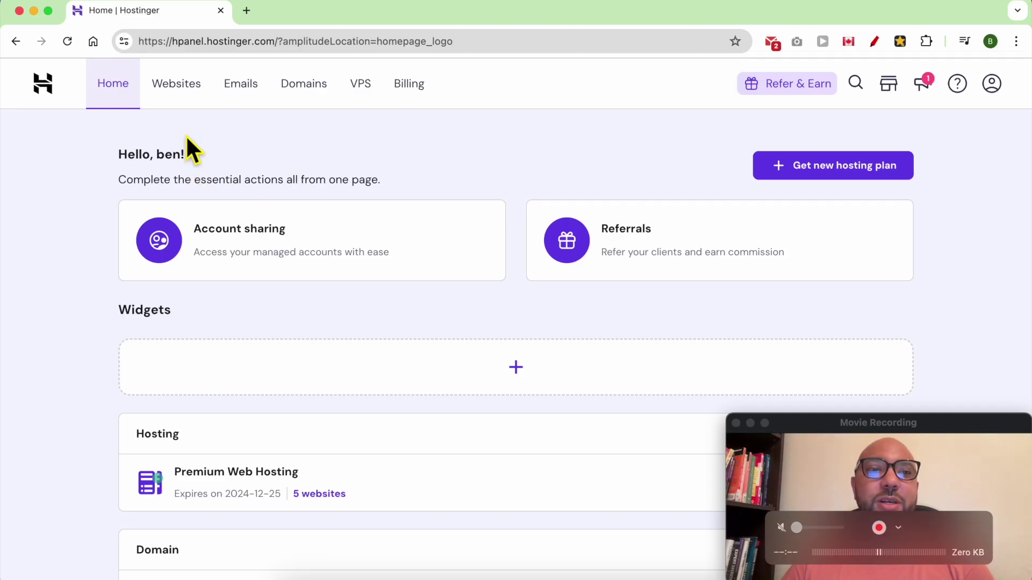
- Go to the Websites page to list the account's hosted sites
click(179, 99)
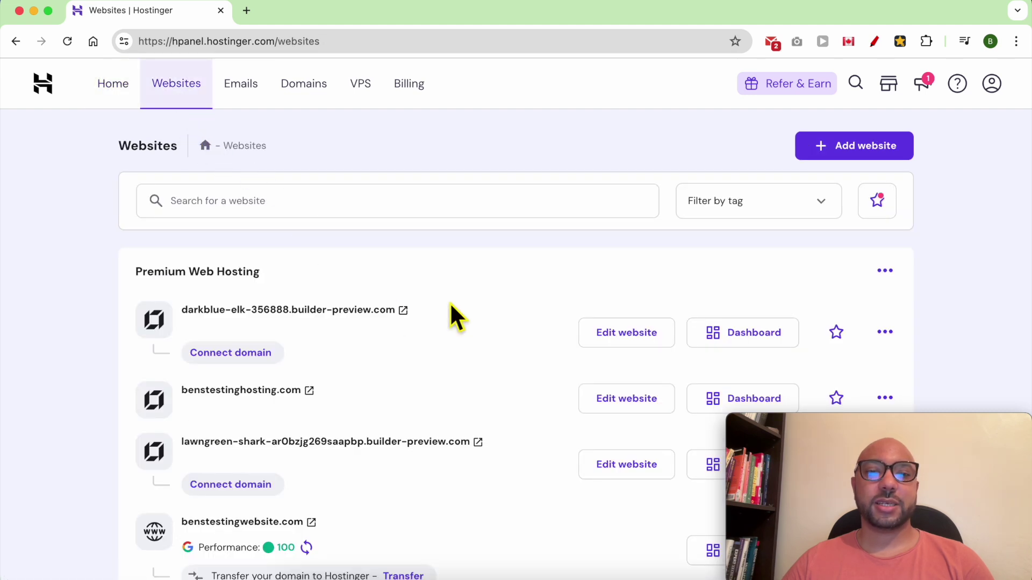
- Preview the live benstestinghosting.com blog and the darkblue-elk MINA ceramics site in new tabs
double_click(228, 390)
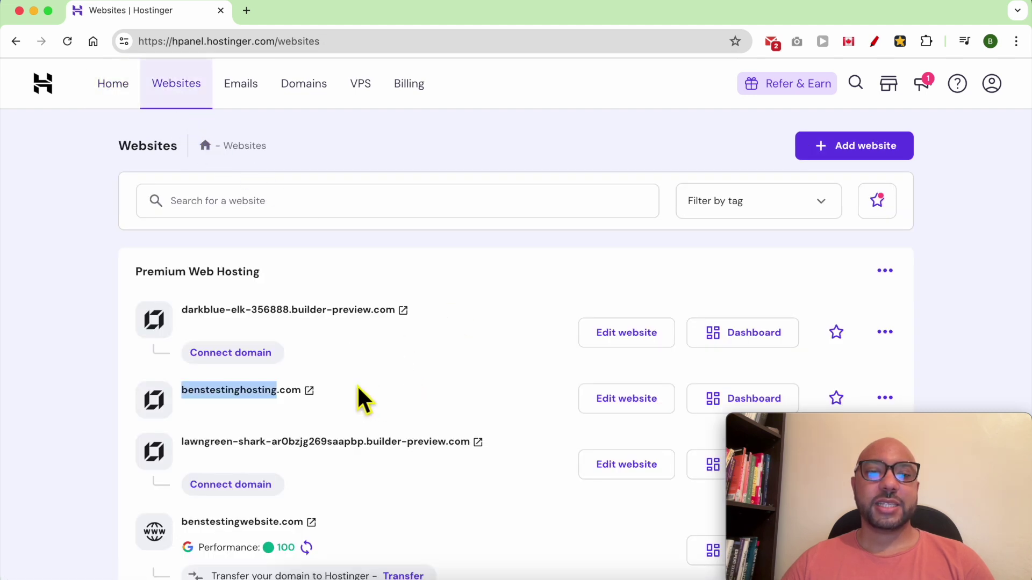
click(309, 390)
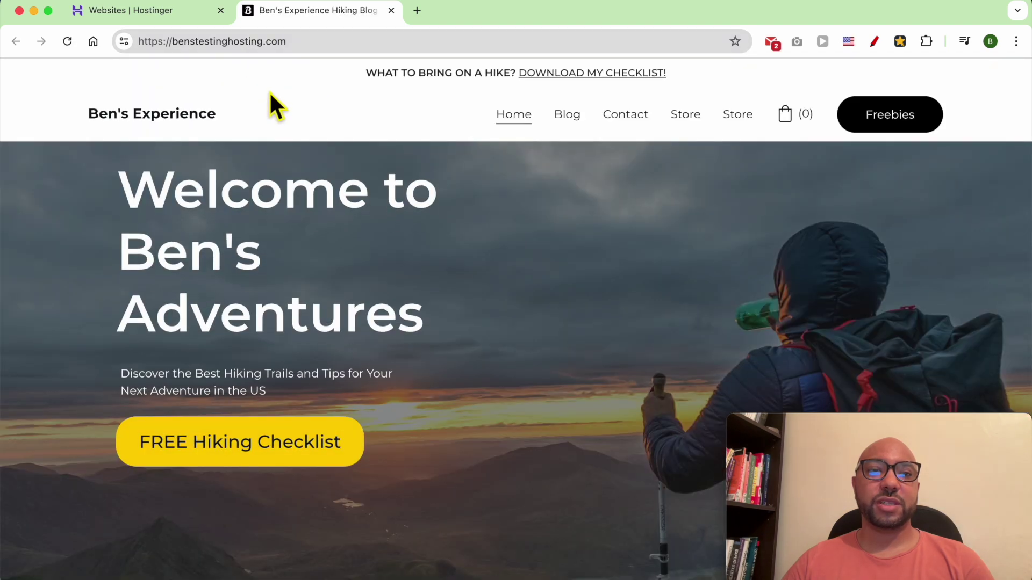
drag(172, 50, 344, 52)
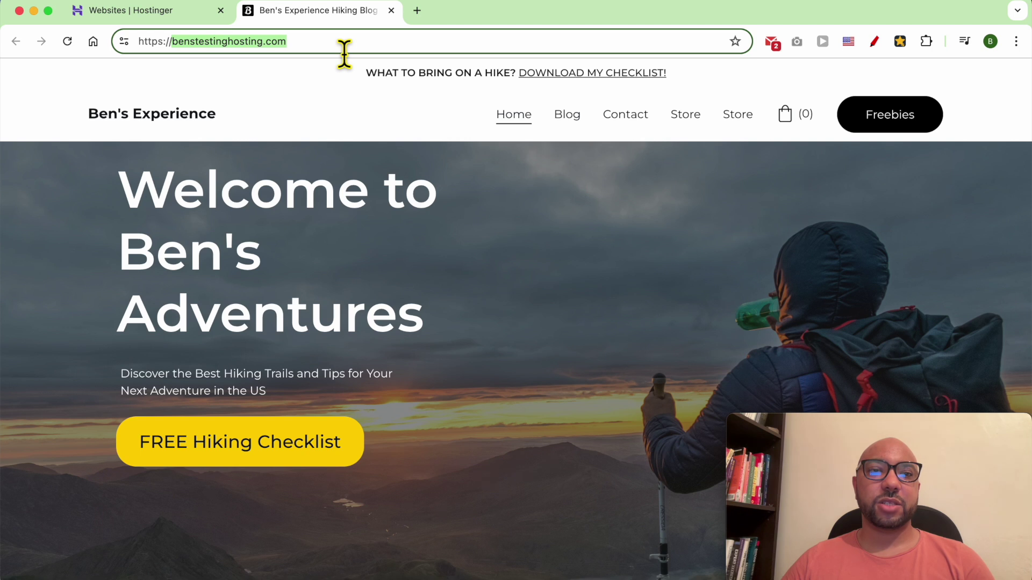
click(189, 24)
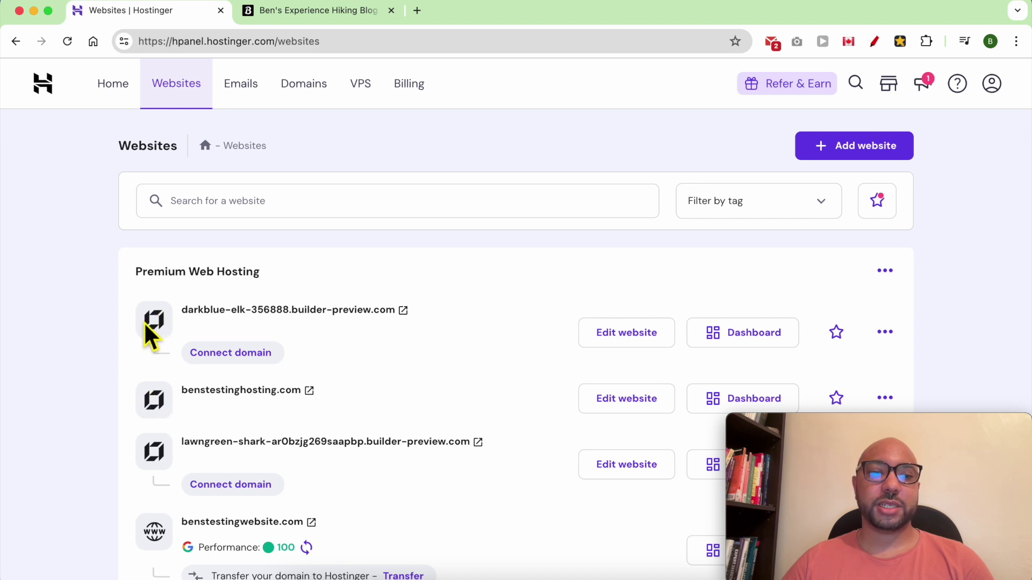
click(405, 313)
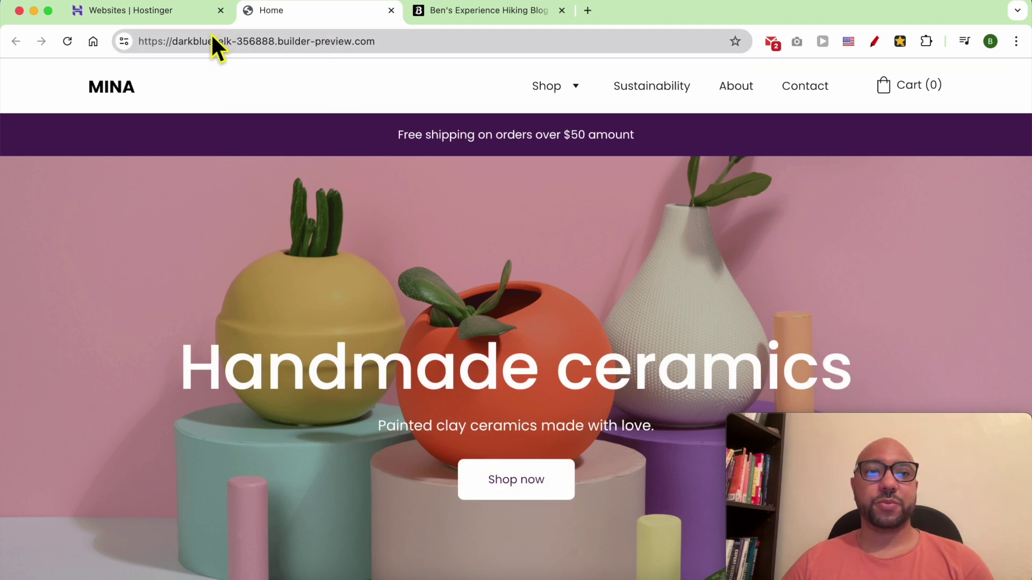
click(145, 10)
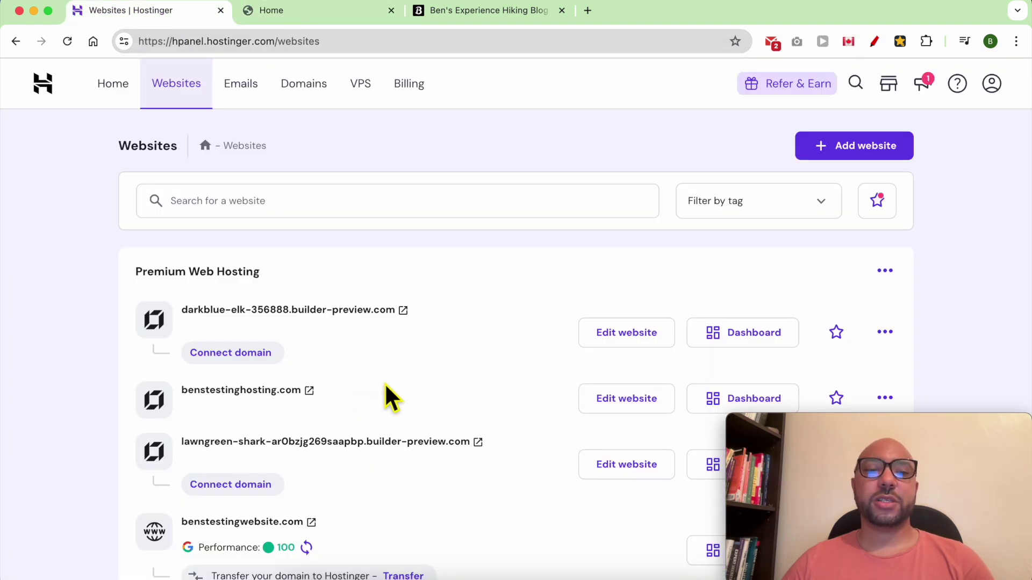
- Duplicate benstestinghosting.com on the Premium Web Hosting plan, creating brown-porcupine-479395.builder-preview.com
scroll(891, 397, down, 2)
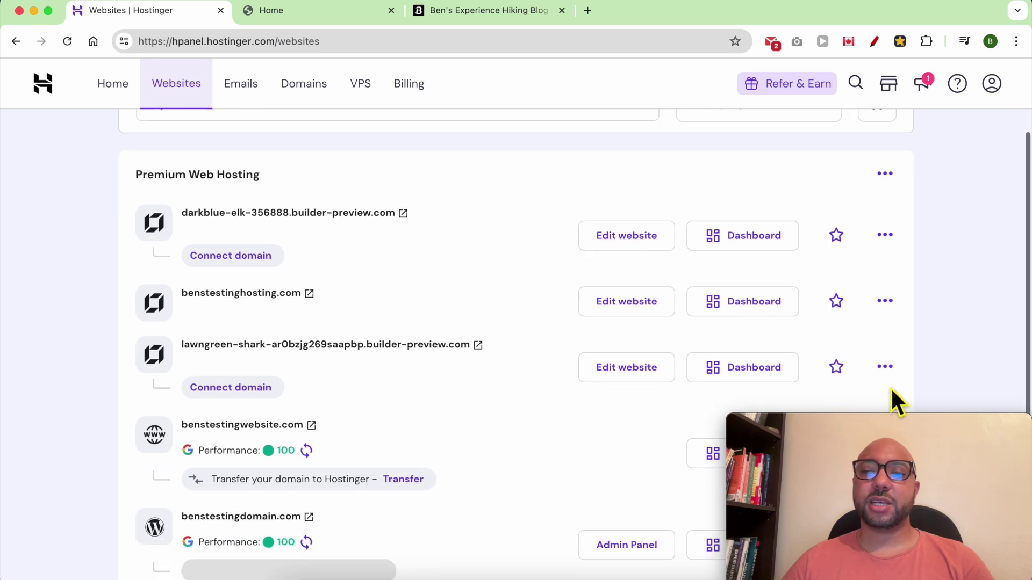
double_click(391, 295)
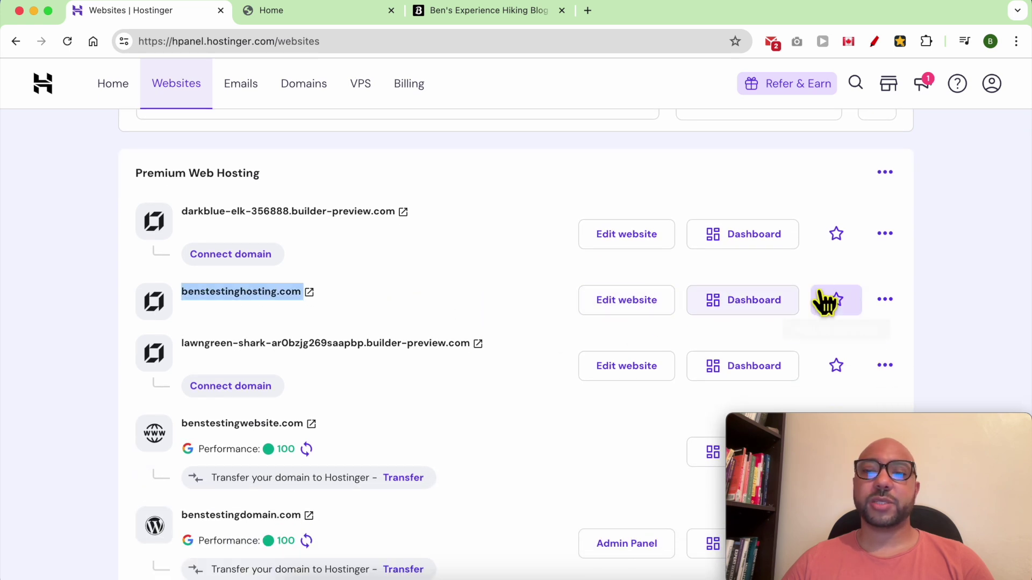
click(882, 300)
mouse_move(902, 339)
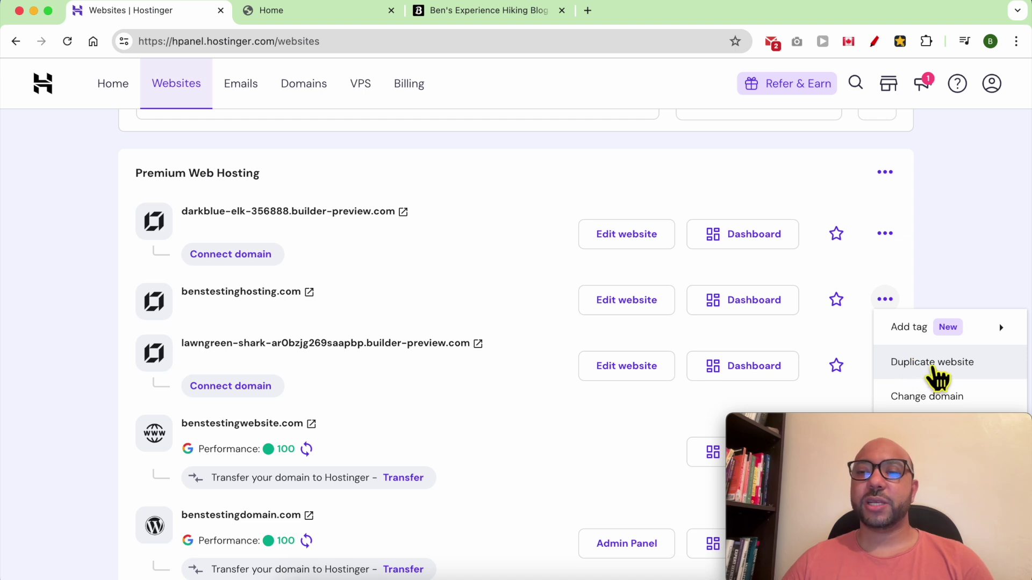
click(938, 364)
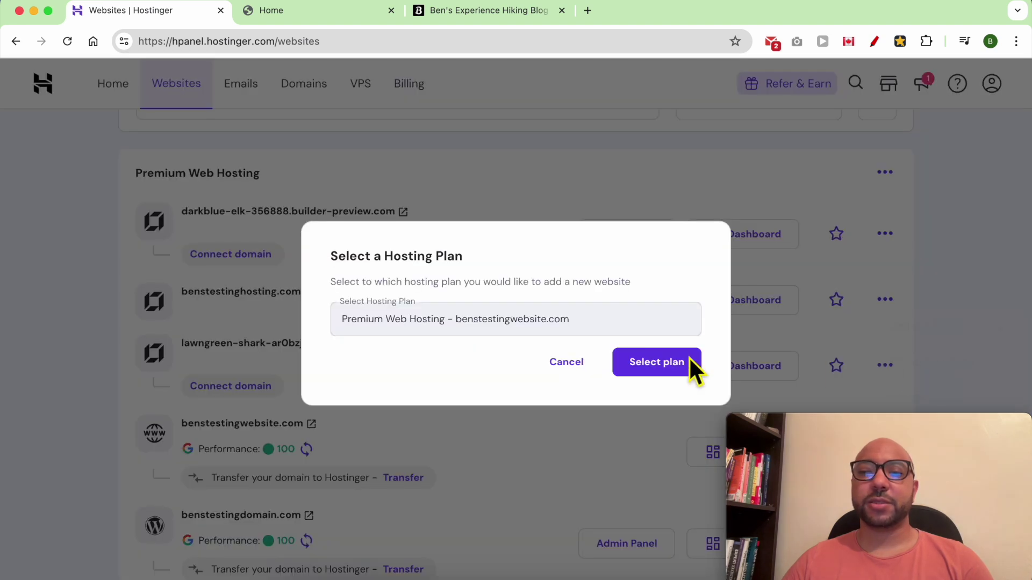
click(656, 365)
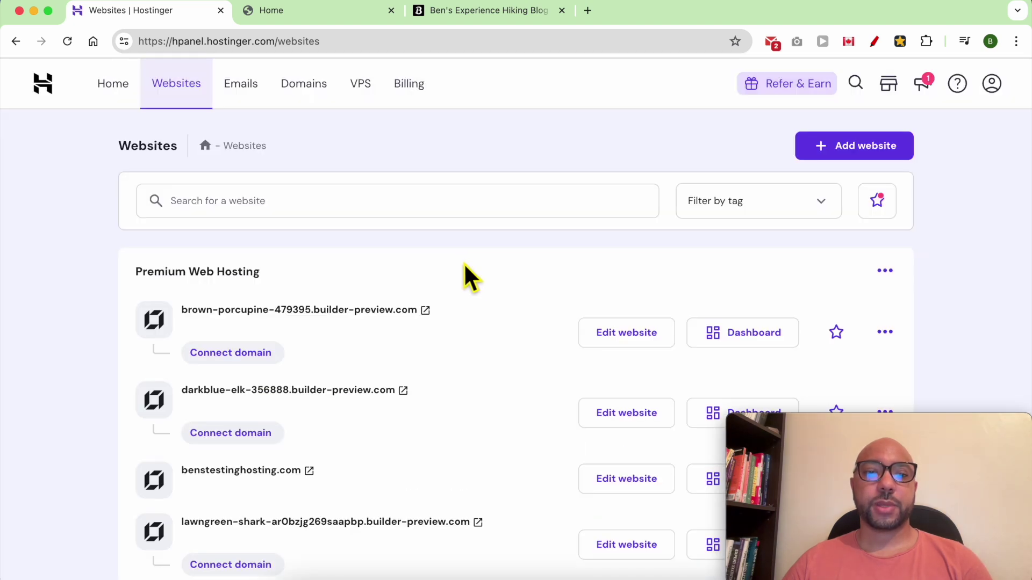
triple_click(470, 309)
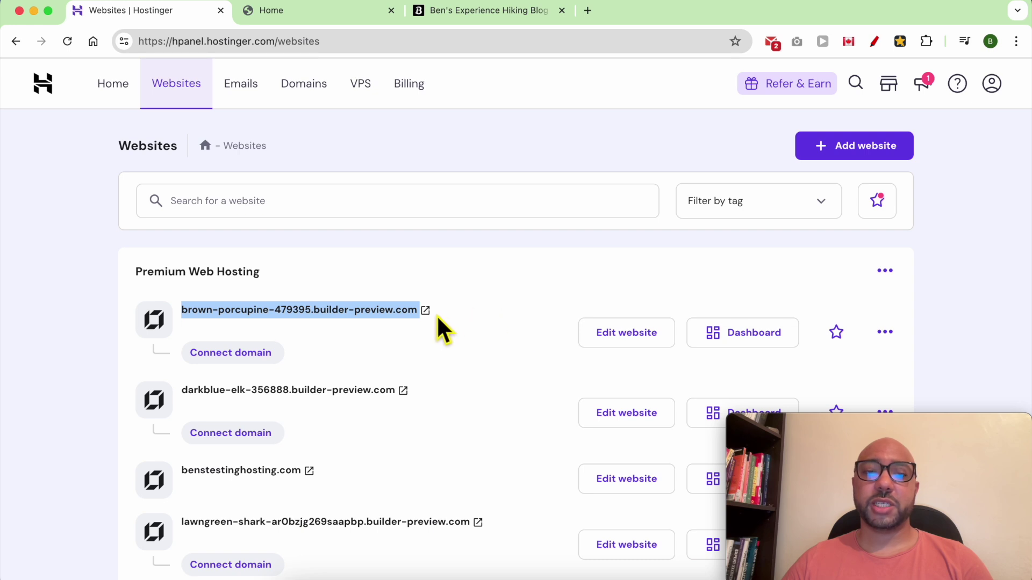
triple_click(335, 465)
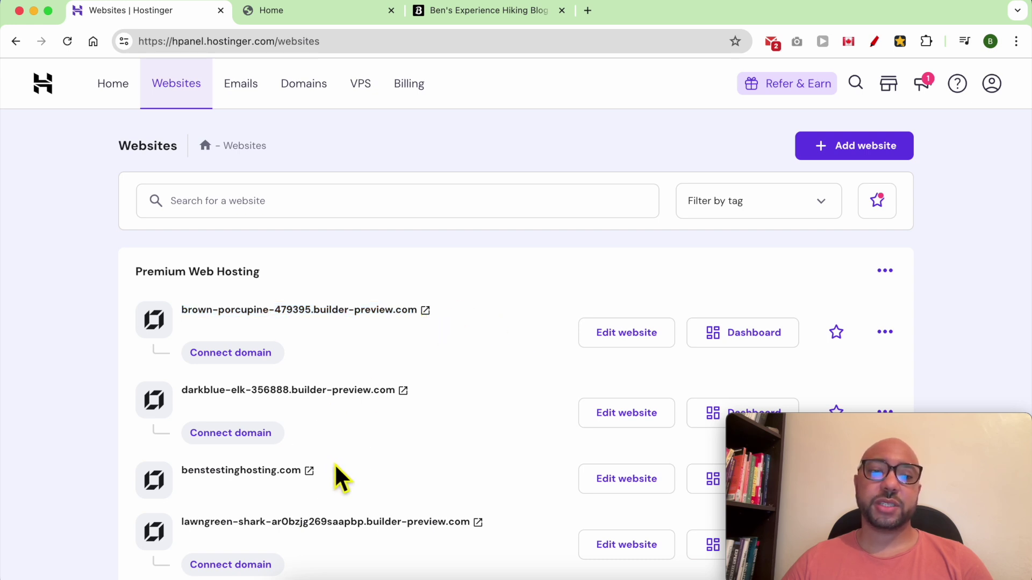
click(583, 329)
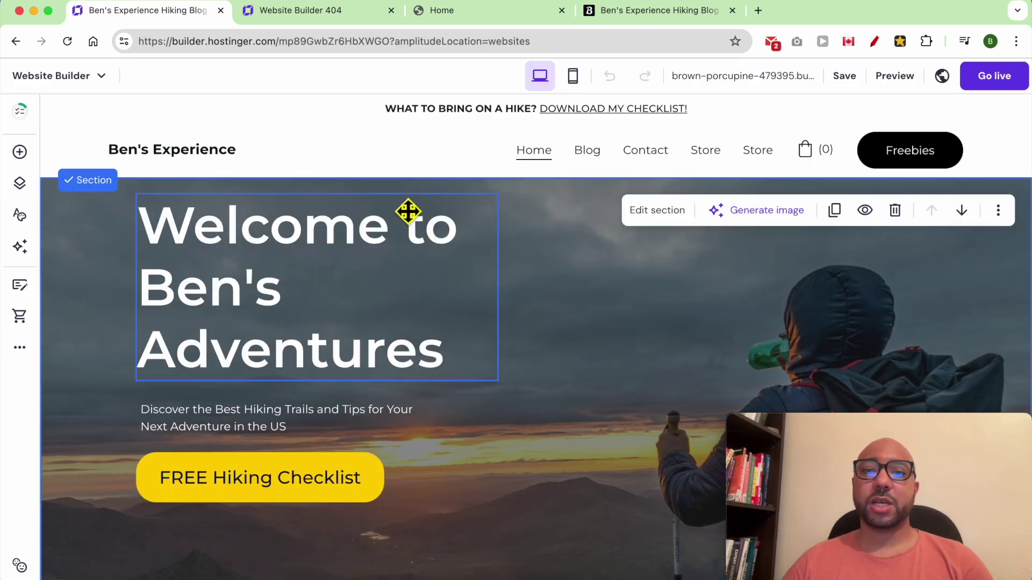
click(726, 77)
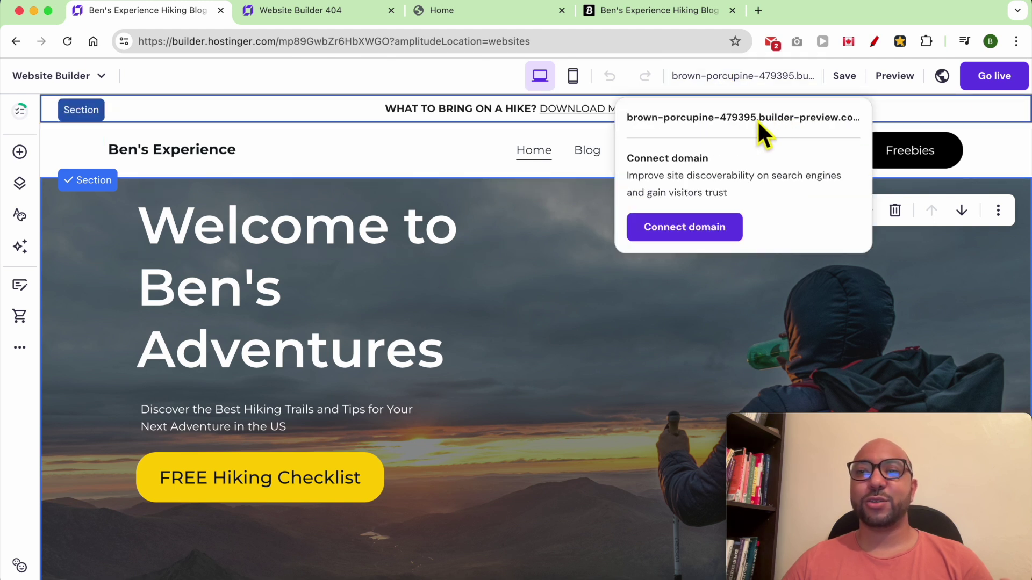
click(24, 44)
click(566, 232)
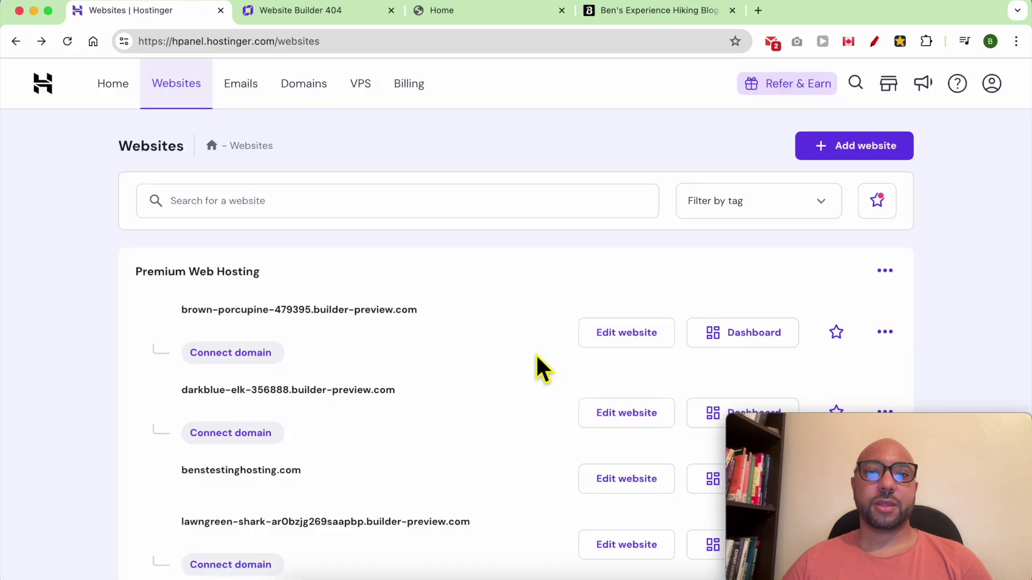
- Delete the original benstestinghosting.com website, acknowledging that all its data will be lost
scroll(448, 344, down, 2)
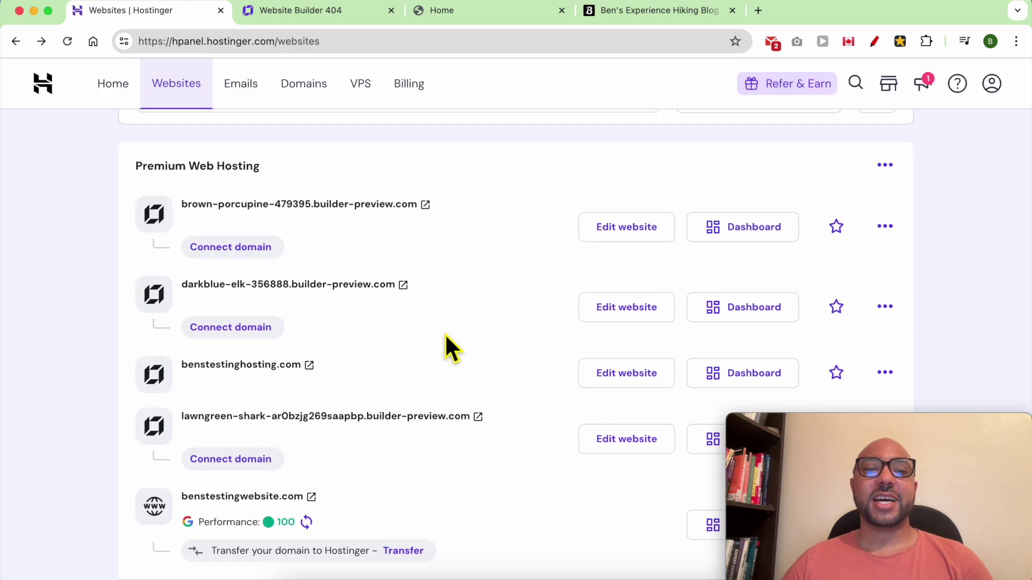
triple_click(347, 362)
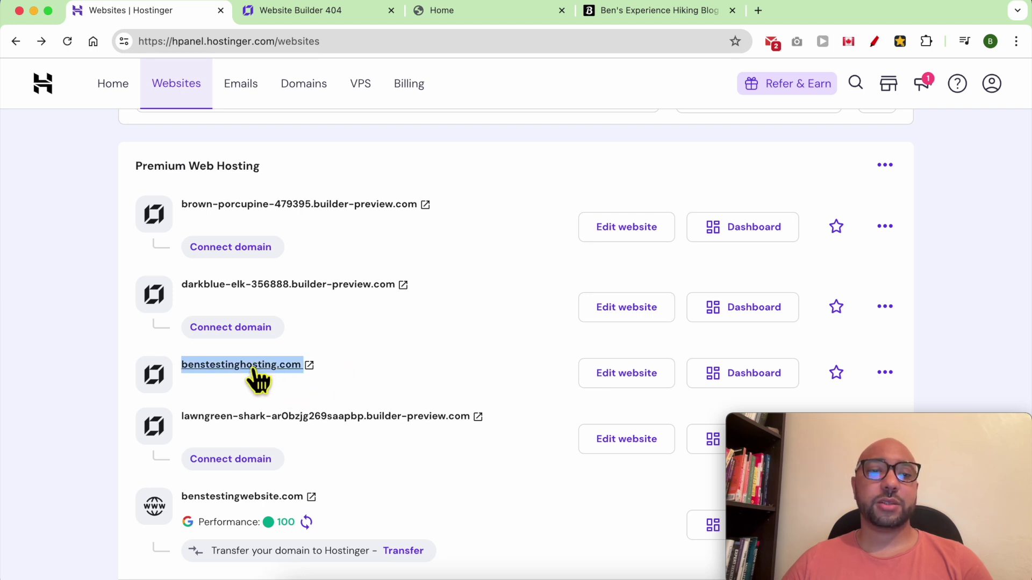
click(886, 376)
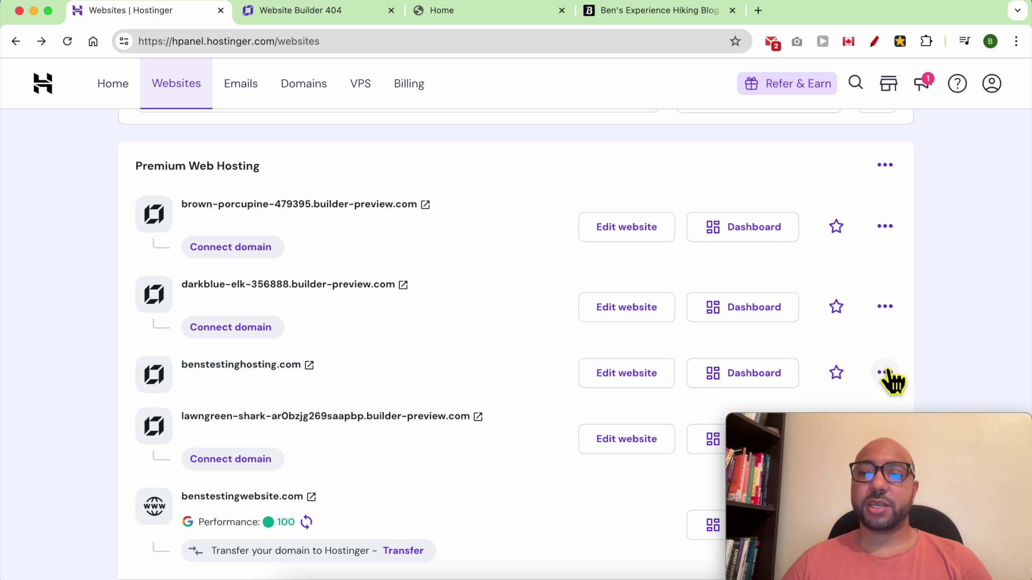
scroll(894, 380, down, 3)
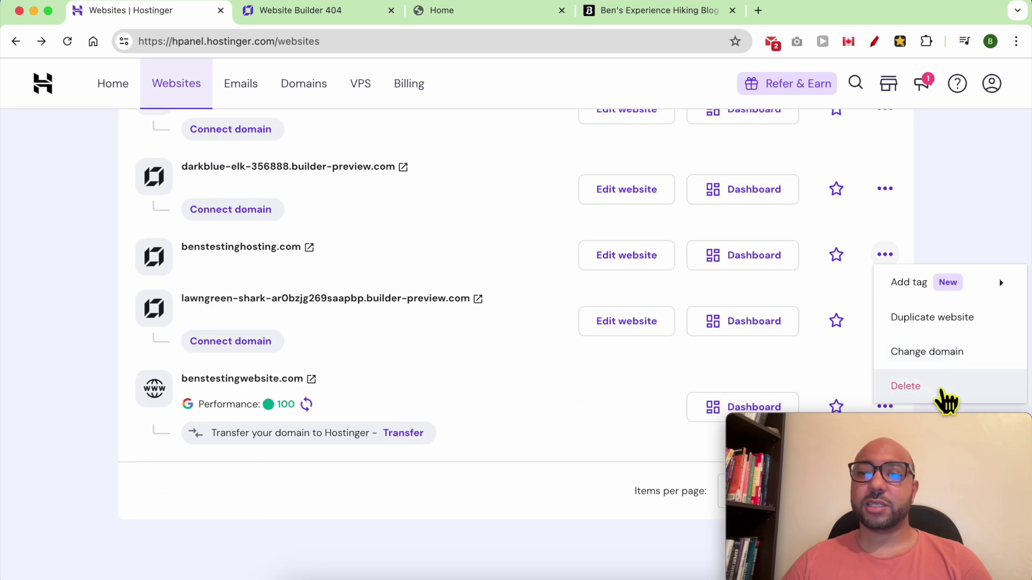
click(955, 396)
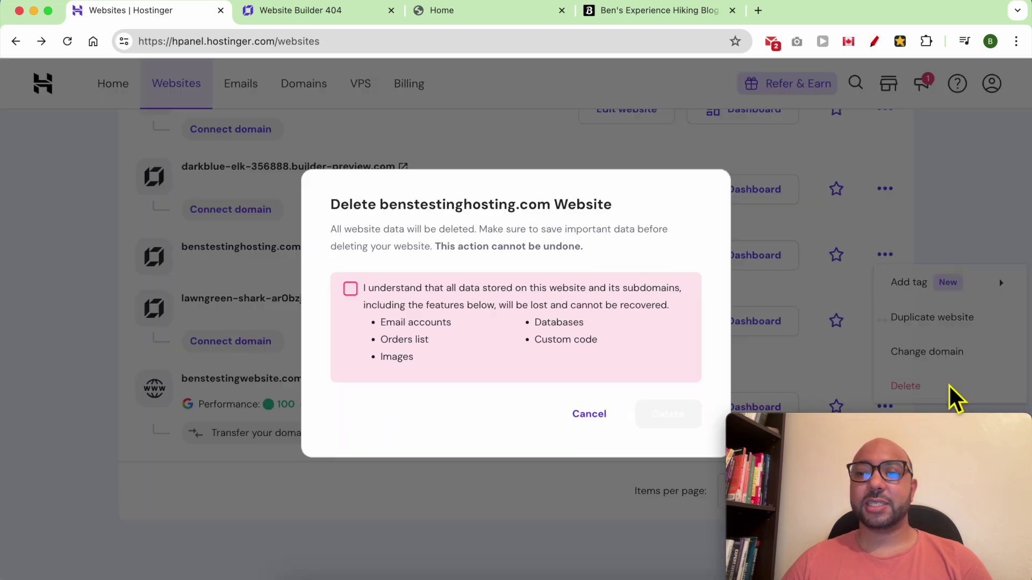
click(397, 306)
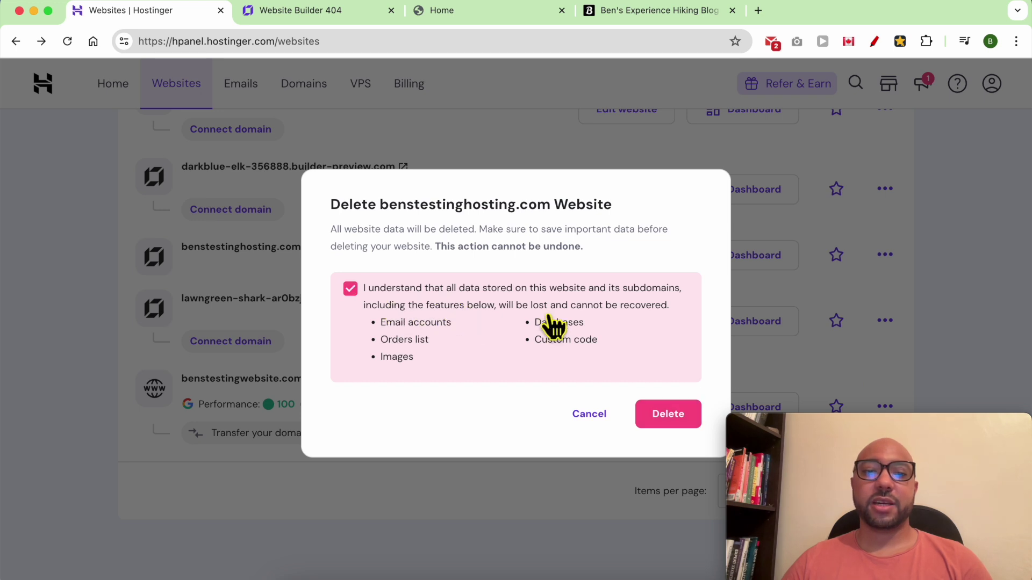
click(669, 417)
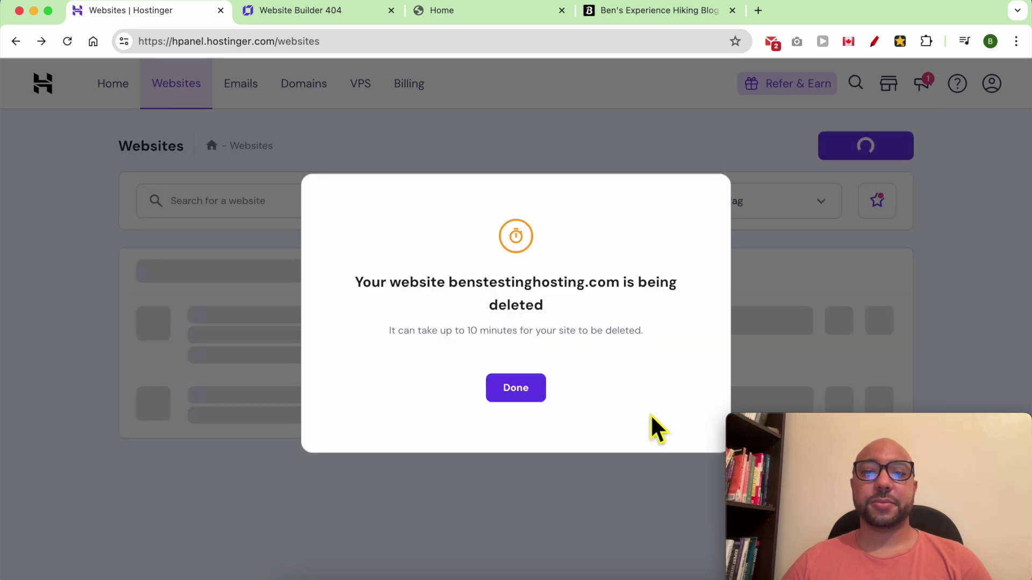
- Copy the benstestinghosting.com domain name from the deletion notice and dismiss it
drag(460, 294, 622, 295)
right_click(611, 297)
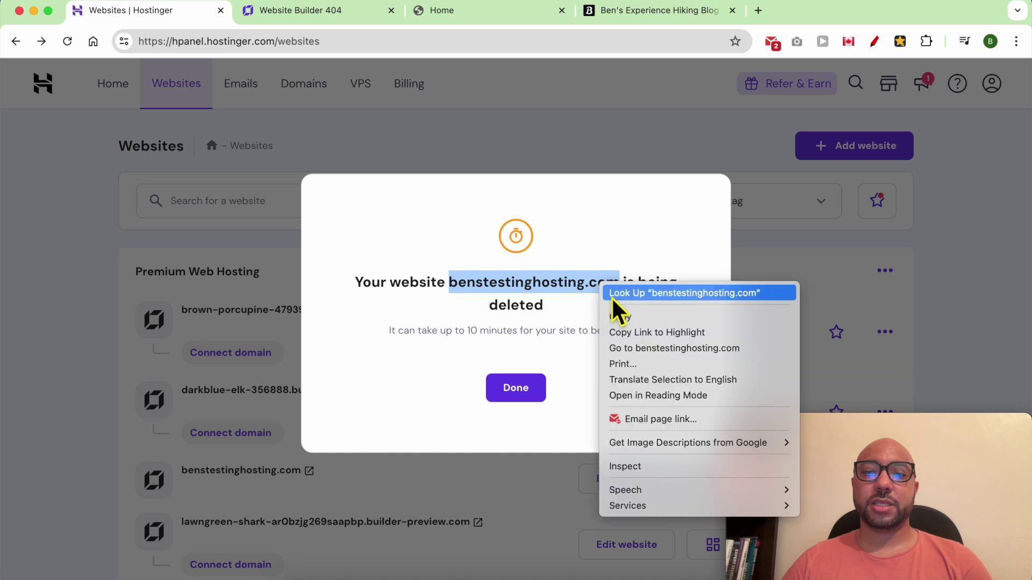
click(628, 322)
click(515, 388)
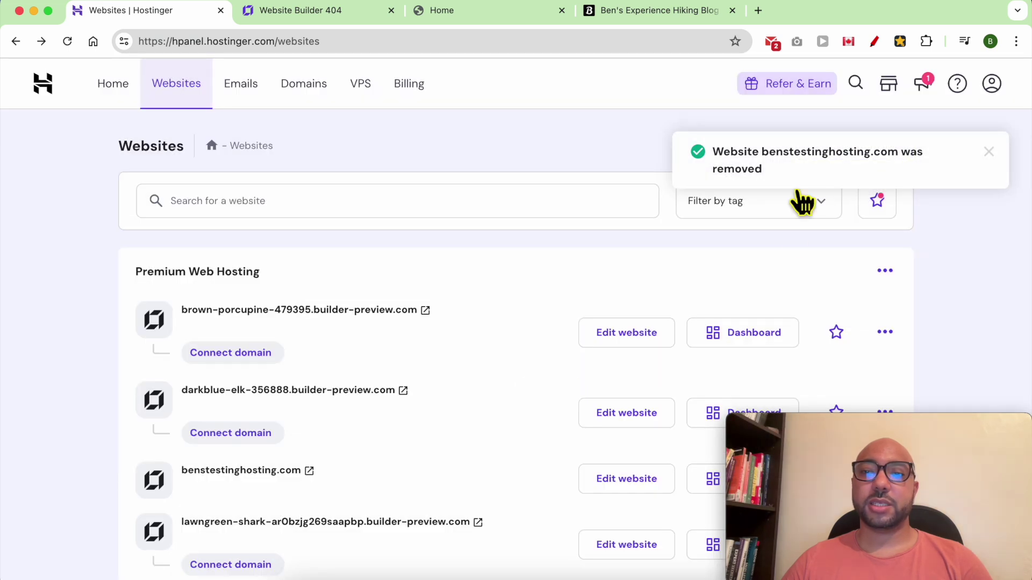
- Verify darkblue-elk-356888 is the MINA ceramics site via its preview, then edit it
triple_click(801, 163)
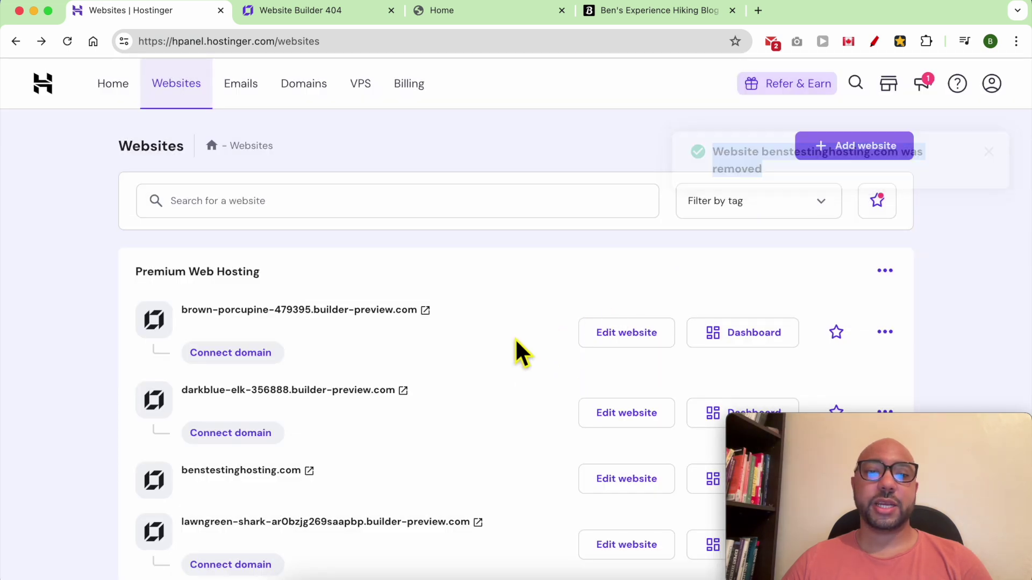
triple_click(484, 307)
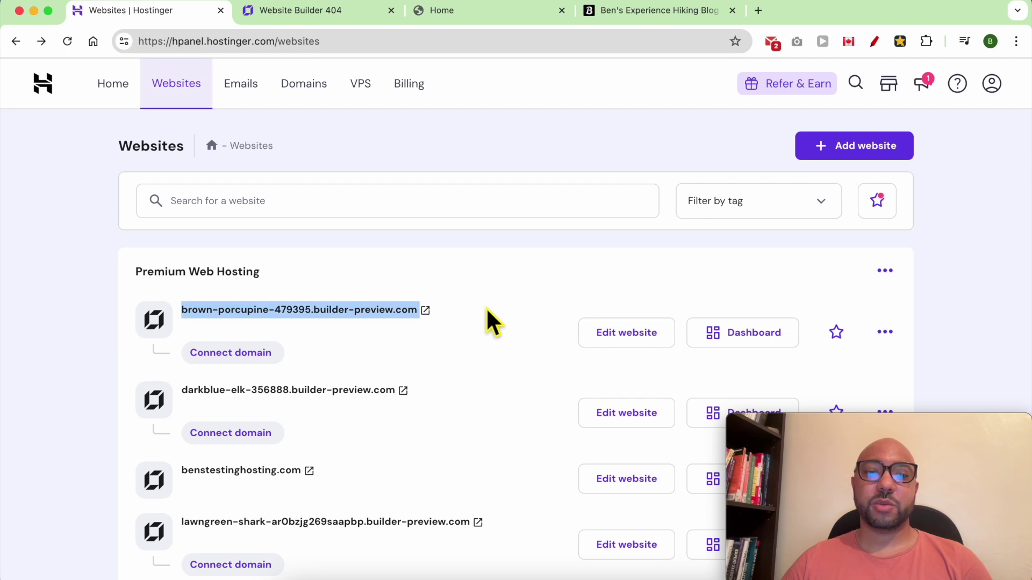
triple_click(446, 389)
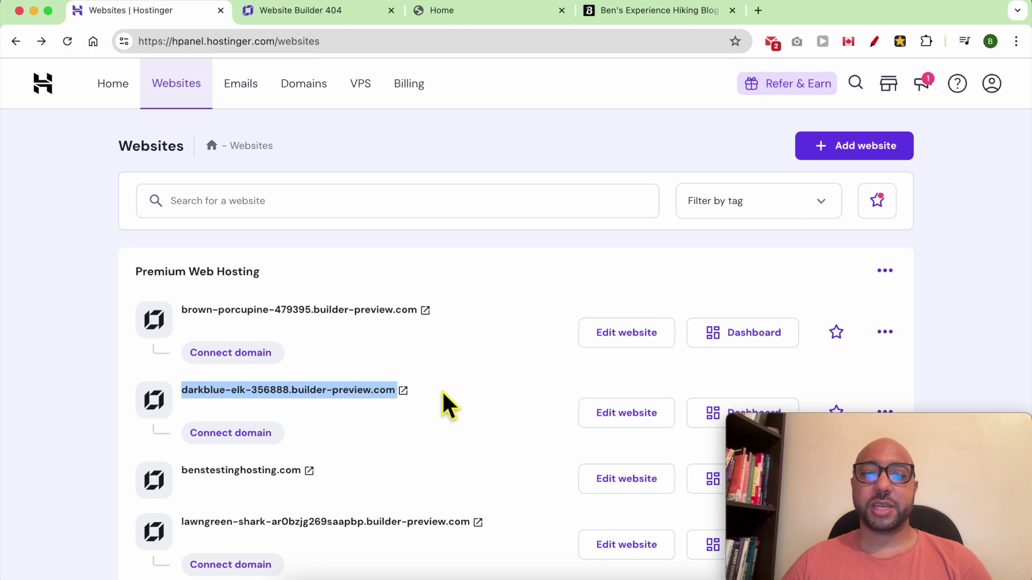
click(403, 390)
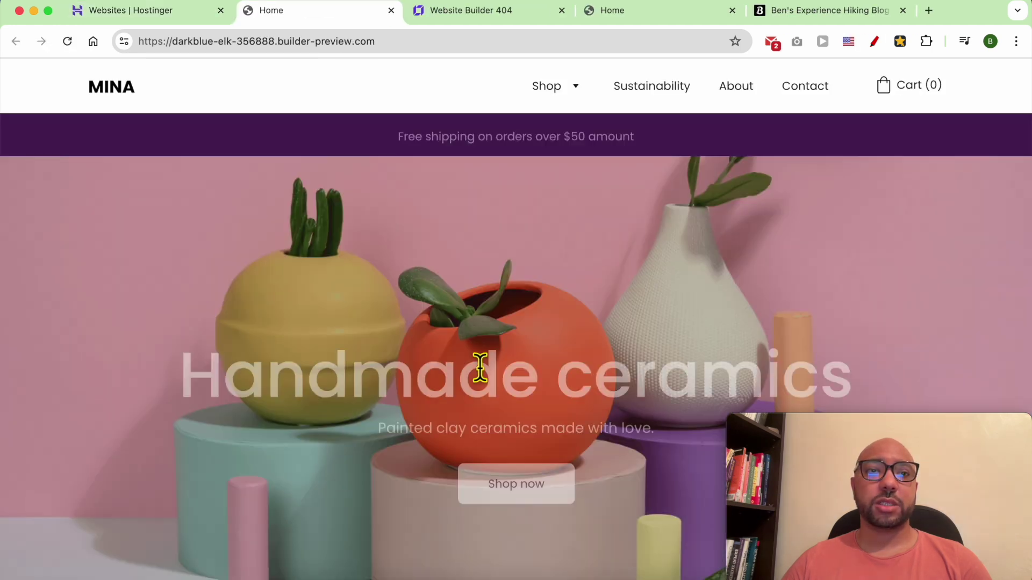
click(168, 11)
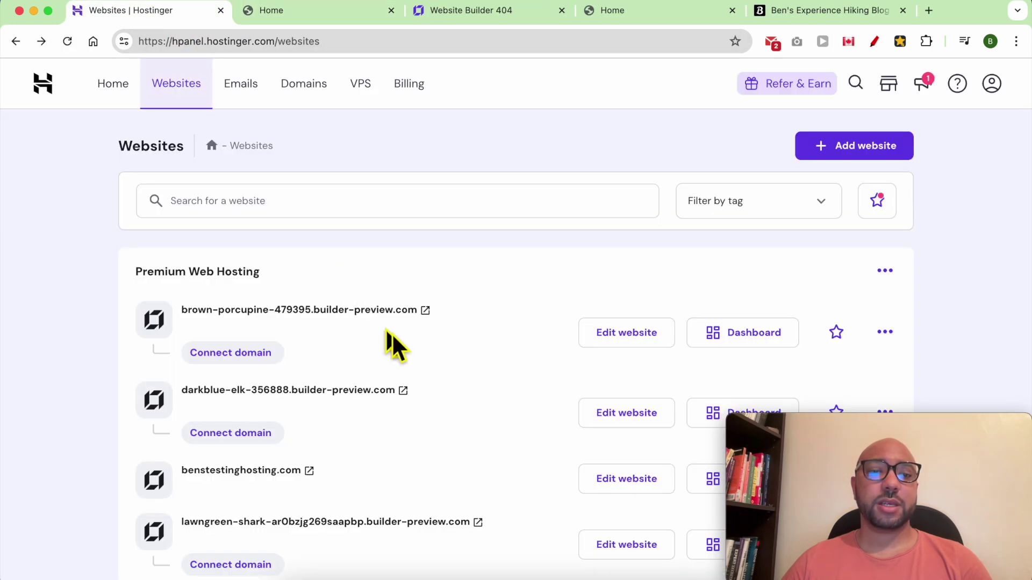
click(619, 418)
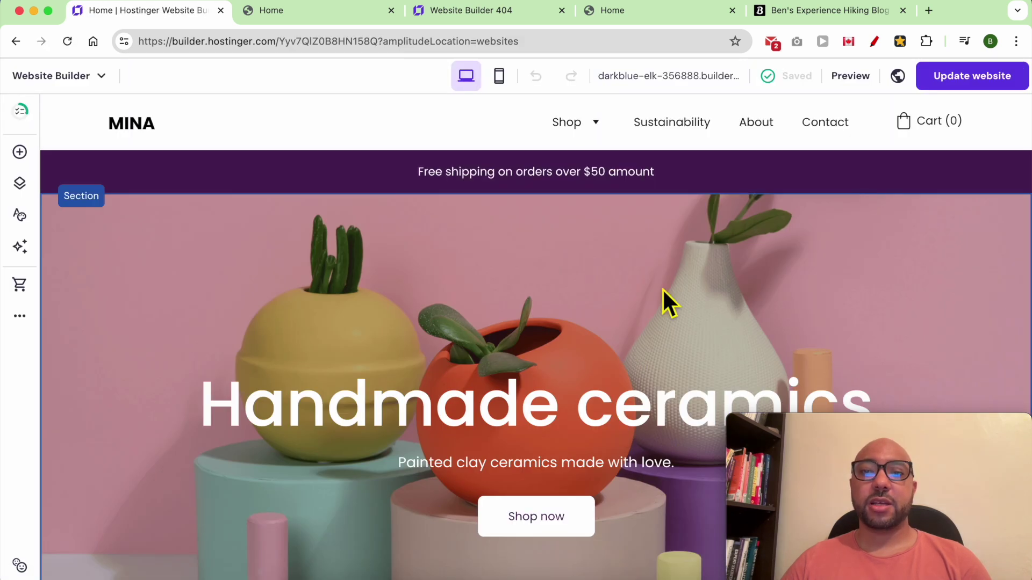
- Paste benstestinghosting.com into Connect domain and connect that owned domain to the MINA site
mouse_move(691, 80)
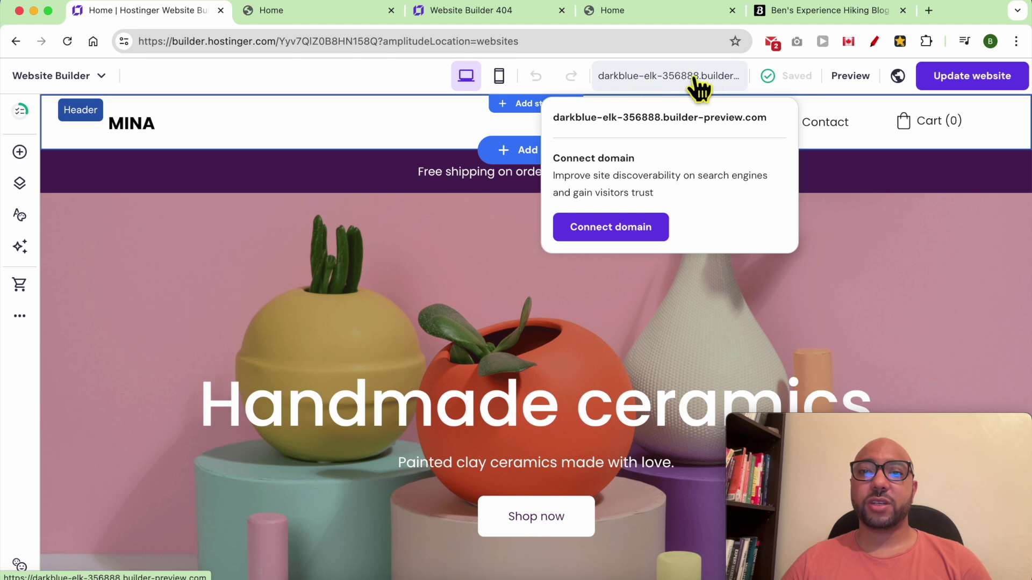
click(612, 228)
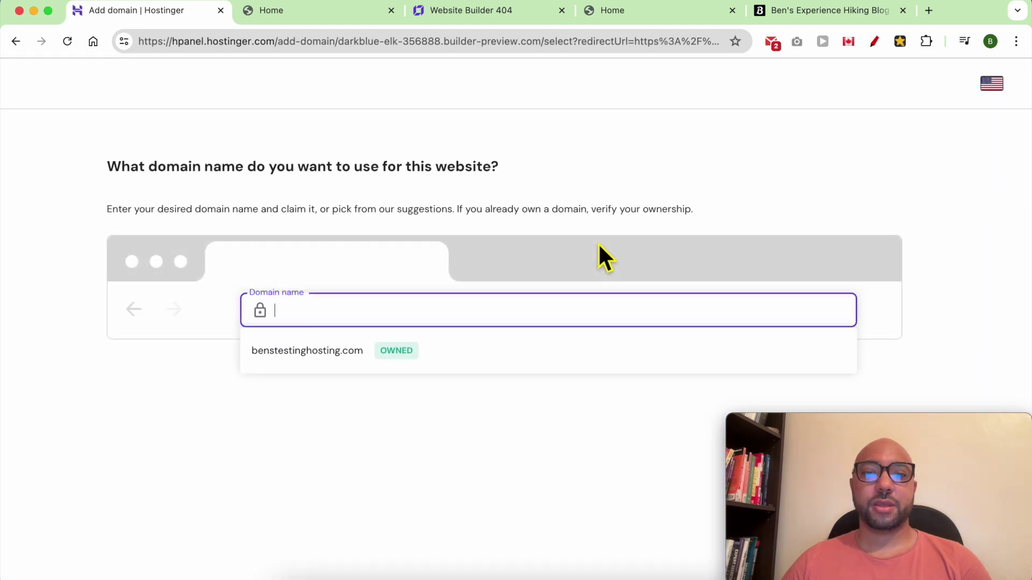
right_click(359, 317)
click(379, 382)
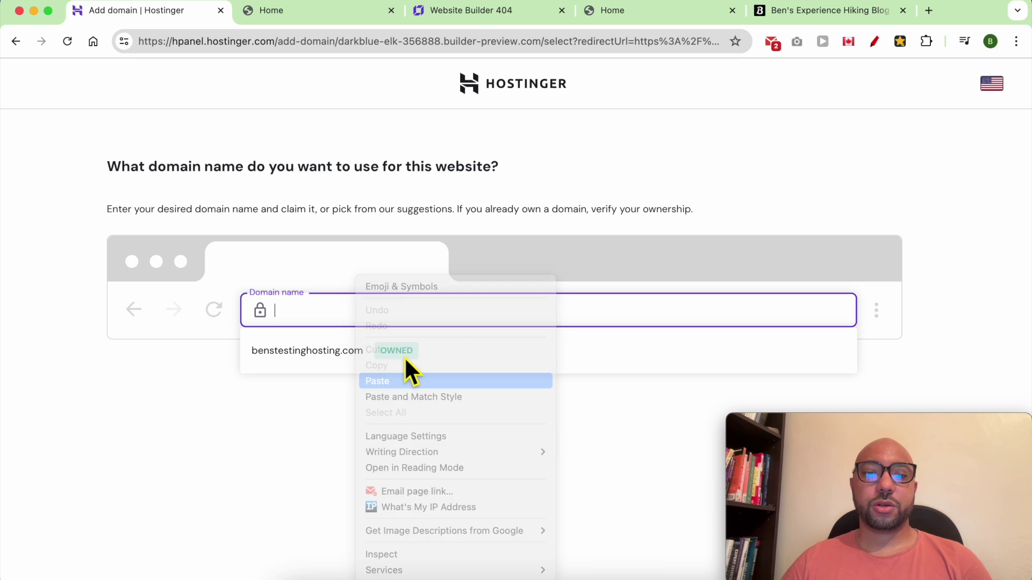
click(344, 354)
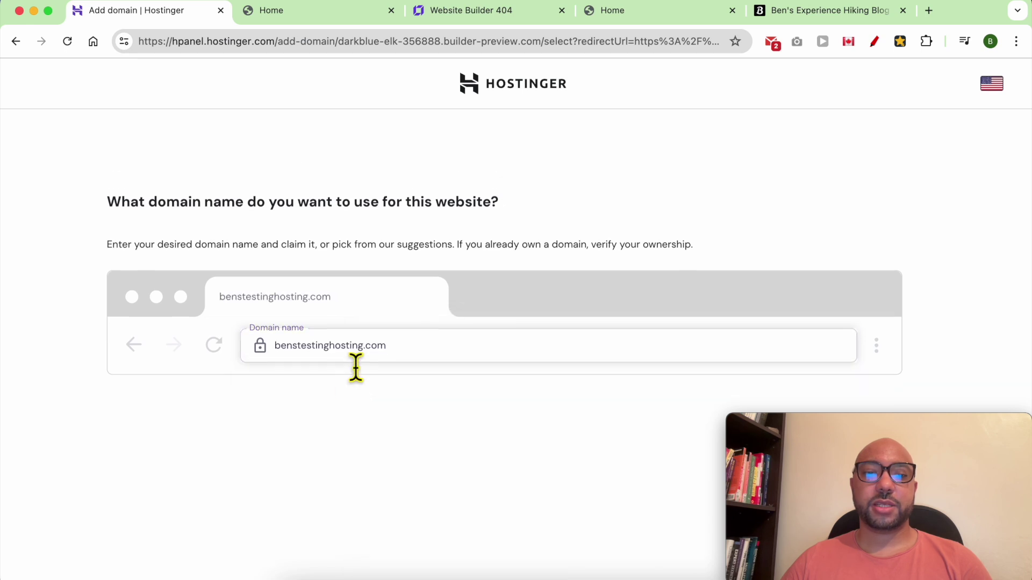
drag(775, 427, 764, 260)
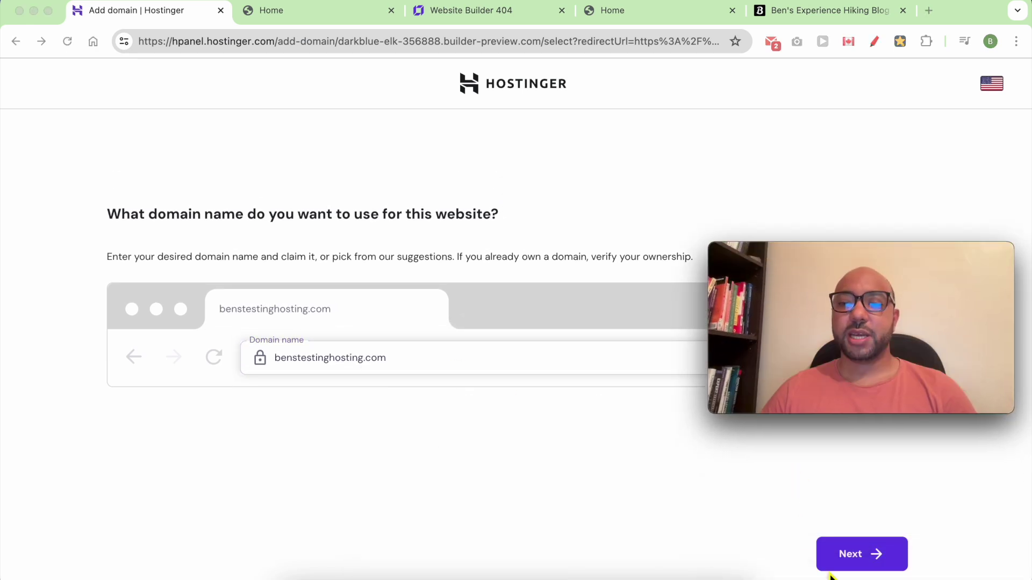
click(865, 556)
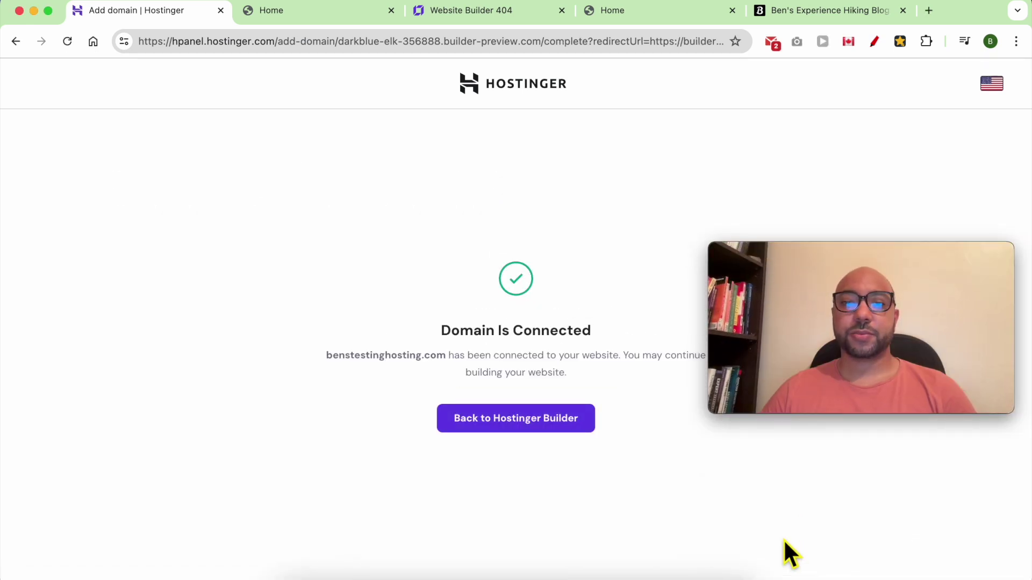
triple_click(496, 338)
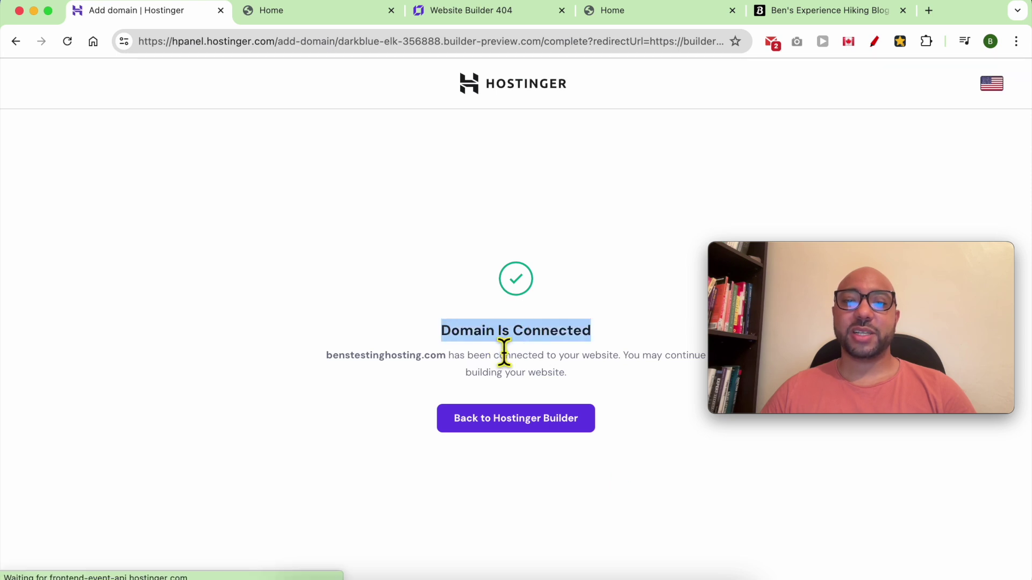
- Return to the builder, update the MINA website, and view the published site
click(515, 427)
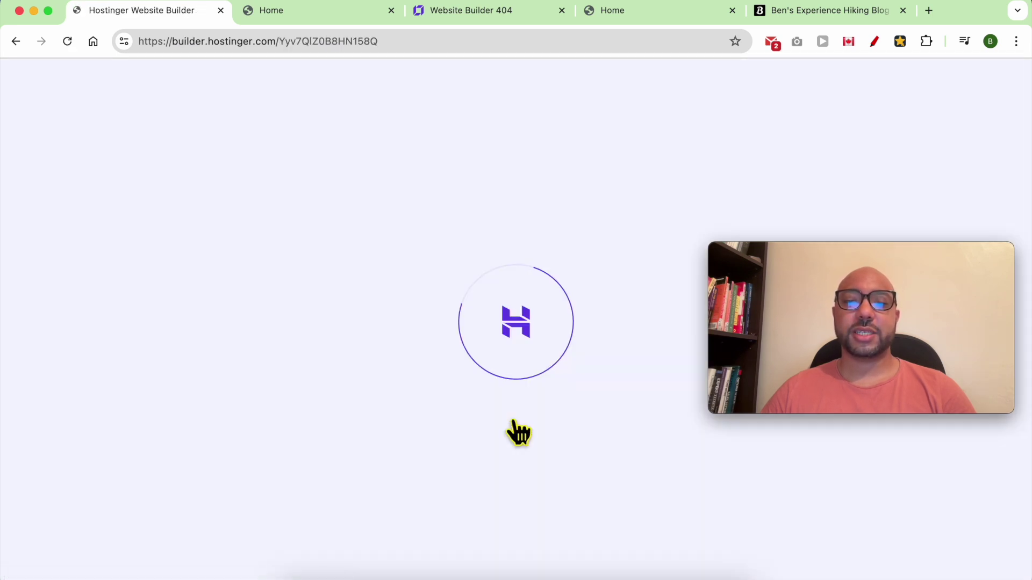
drag(796, 256, 814, 428)
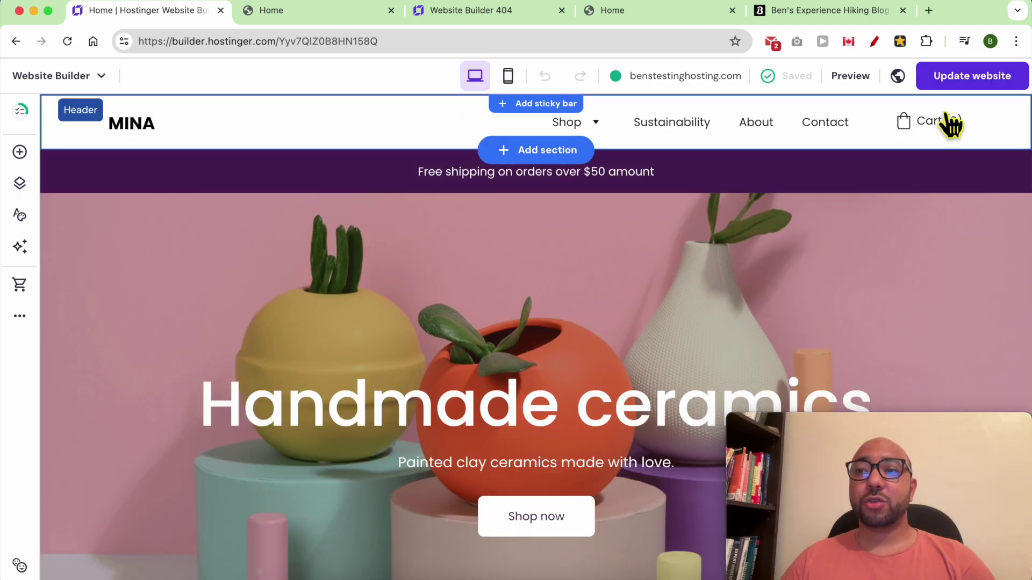
click(975, 79)
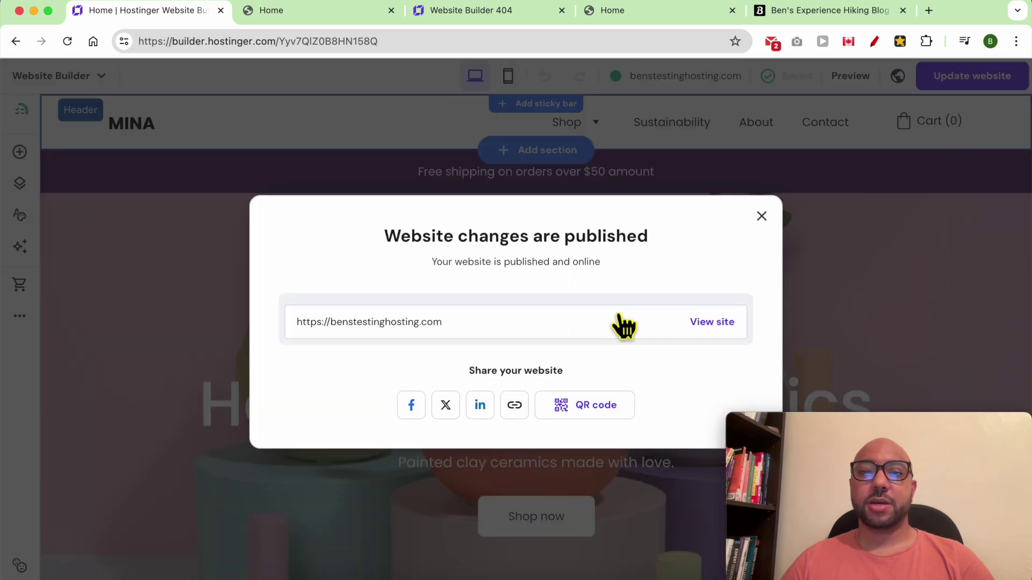
click(710, 323)
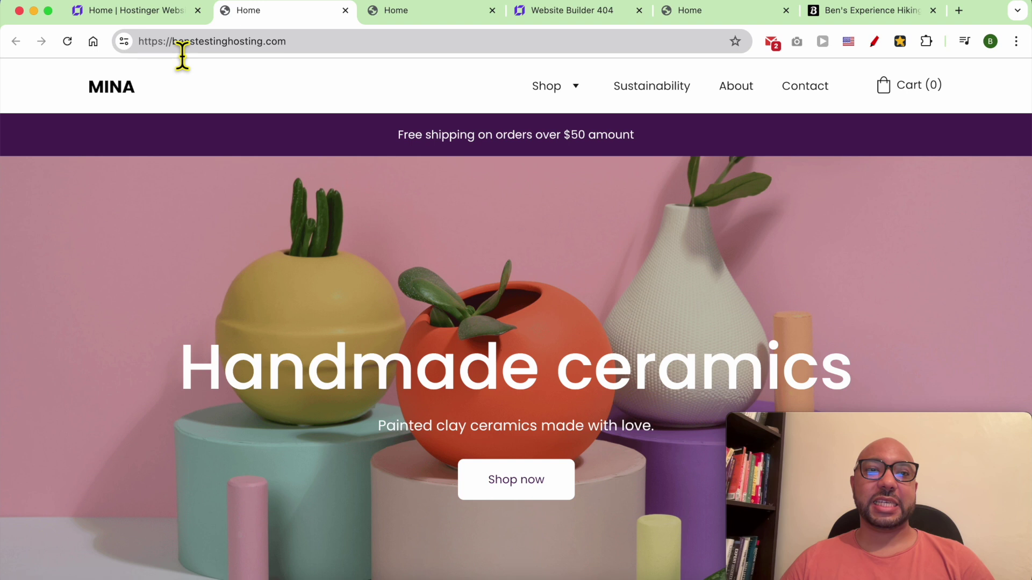
- Highlight benstestinghosting.com in the address bar above the loaded MINA ceramics store
drag(175, 49, 316, 43)
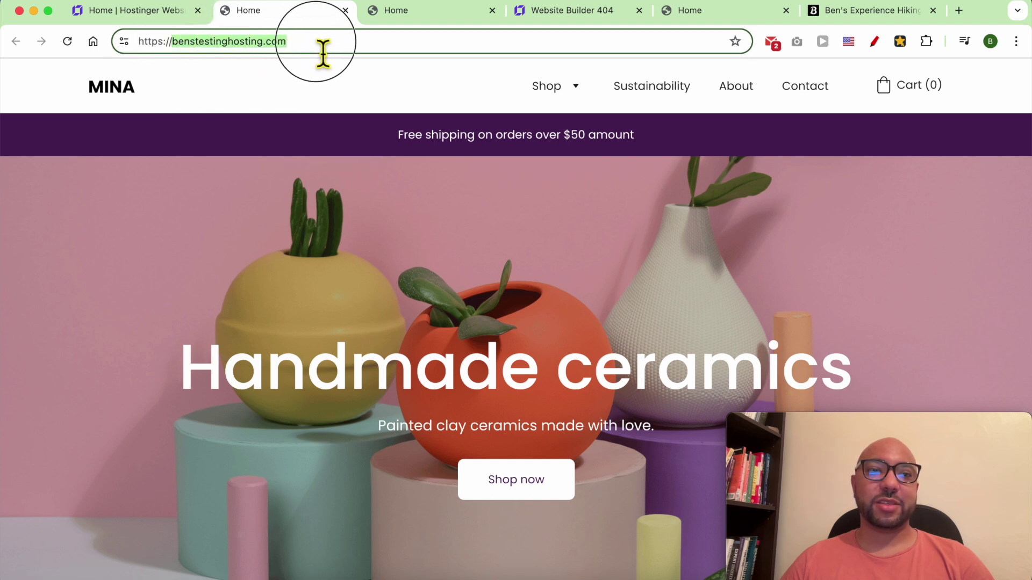